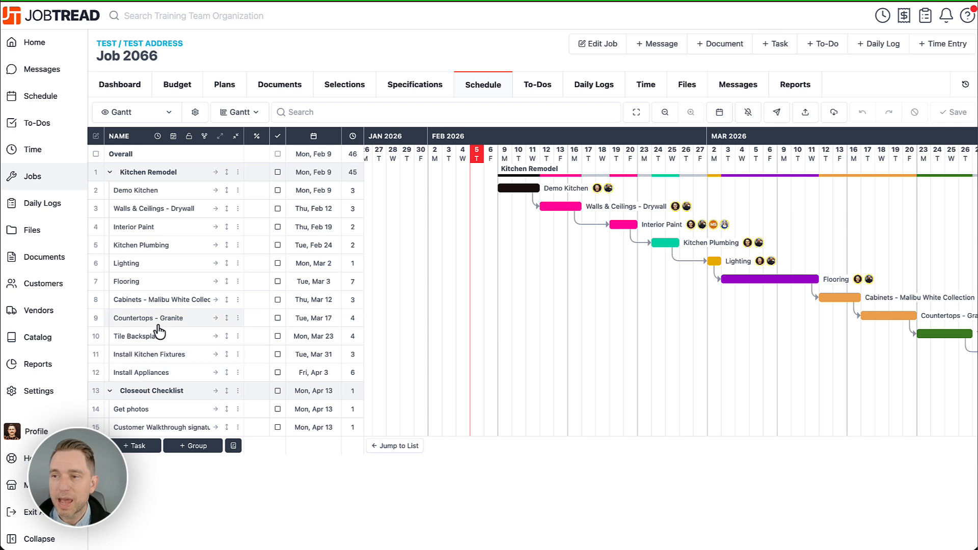
Step: Link Proposal 2066-2 to the Lighting task as a related document, and mark the task complete
{"action": "left_click", "coordinate": [174, 266]}
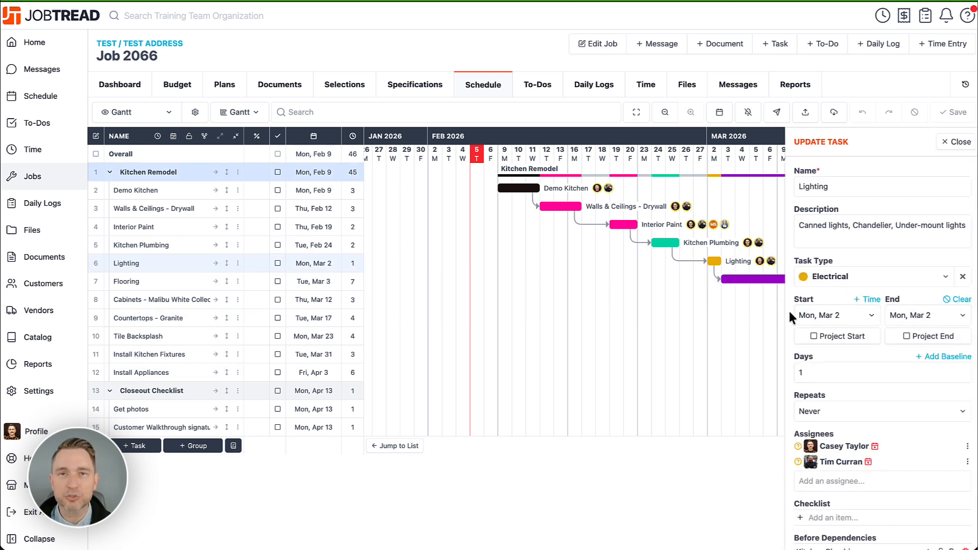
{"action": "scroll", "coordinate": [787, 309], "scroll_direction": "down", "scroll_amount": 4}
{"action": "scroll", "coordinate": [788, 308], "scroll_direction": "down", "scroll_amount": 3}
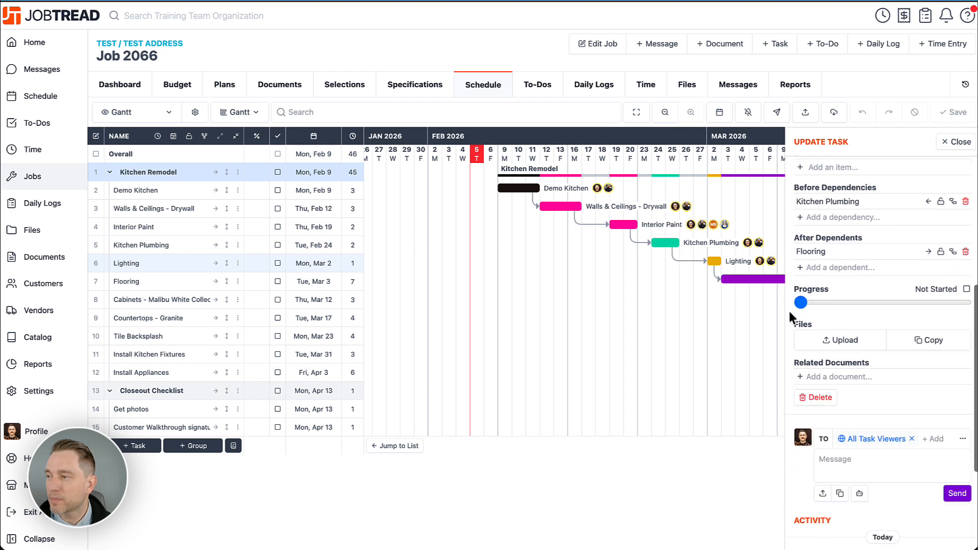
{"action": "scroll", "coordinate": [787, 309], "scroll_direction": "down", "scroll_amount": 1}
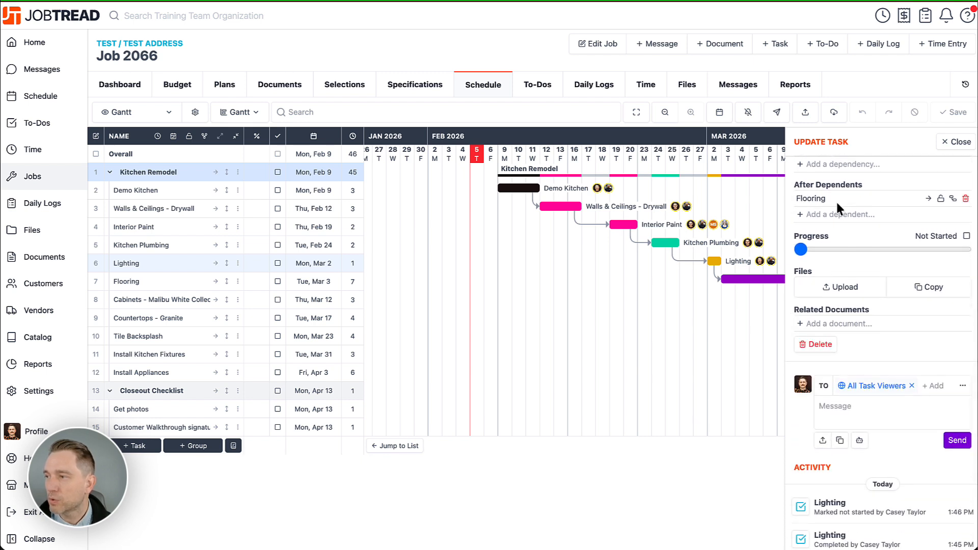
{"action": "left_click", "coordinate": [839, 324]}
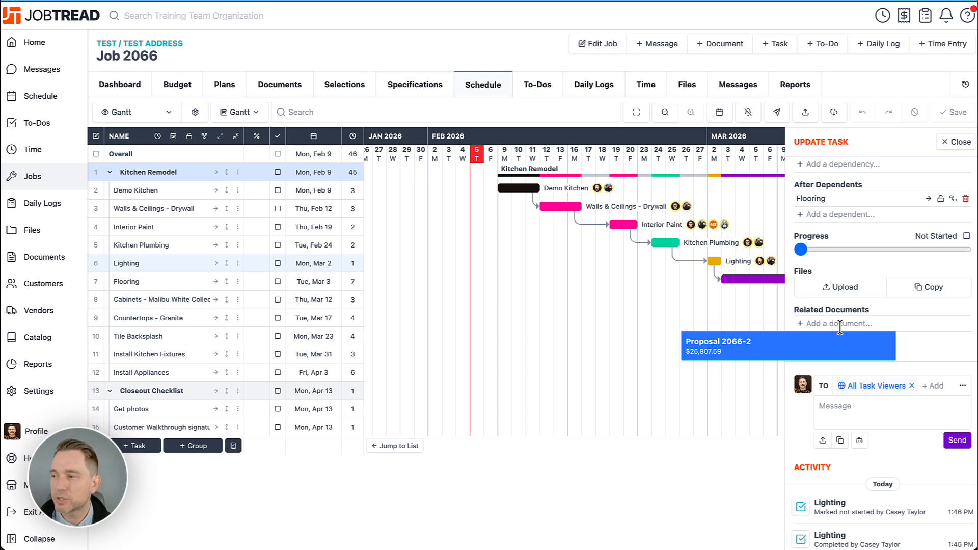
{"action": "left_click", "coordinate": [778, 344]}
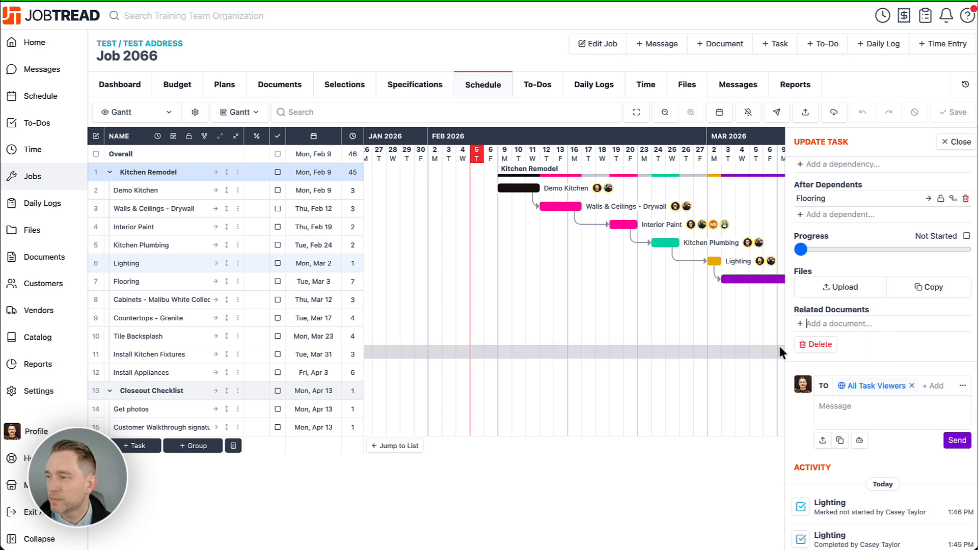
{"action": "left_click", "coordinate": [957, 143]}
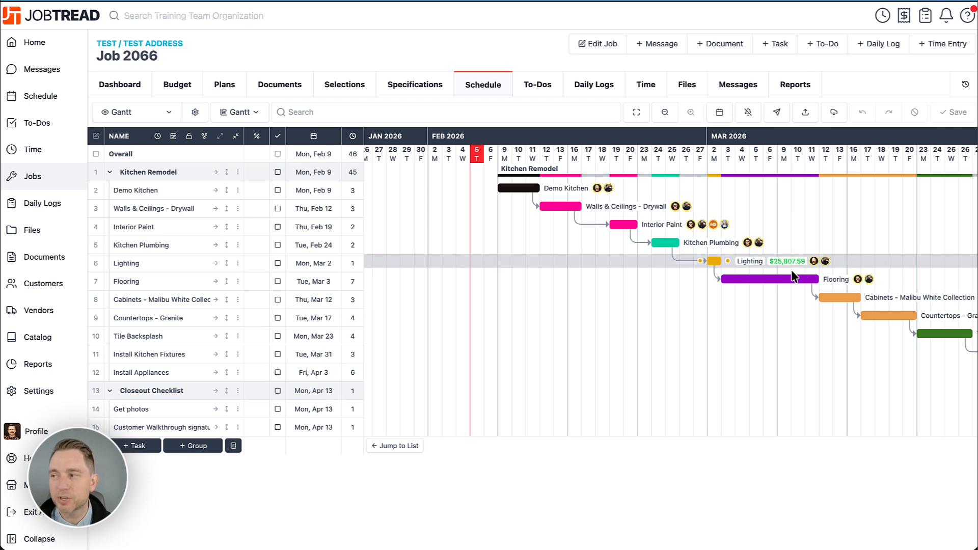
{"action": "left_click", "coordinate": [278, 264]}
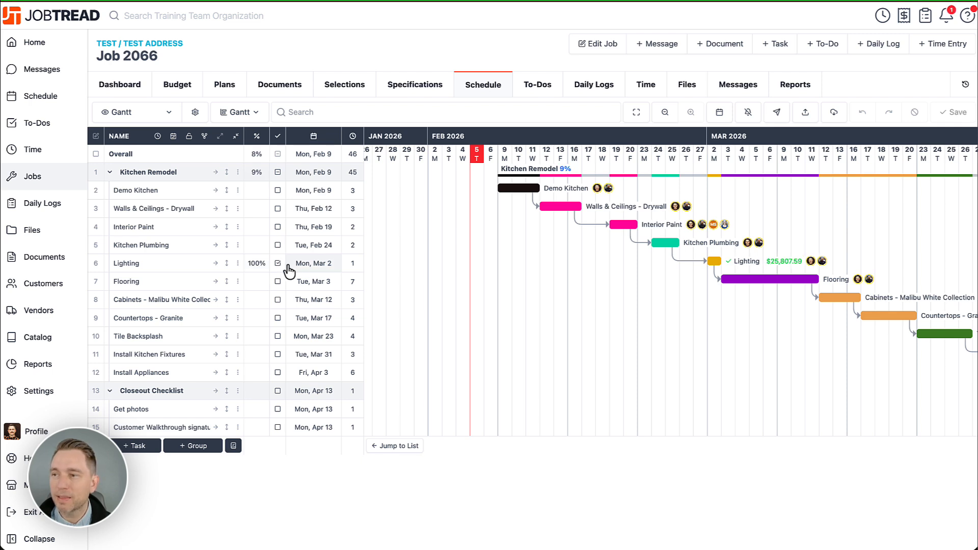
Step: Open Proposal 2066-2 from its newest ready-to-send notification and review its review notice and task reminder
{"action": "left_click", "coordinate": [948, 18]}
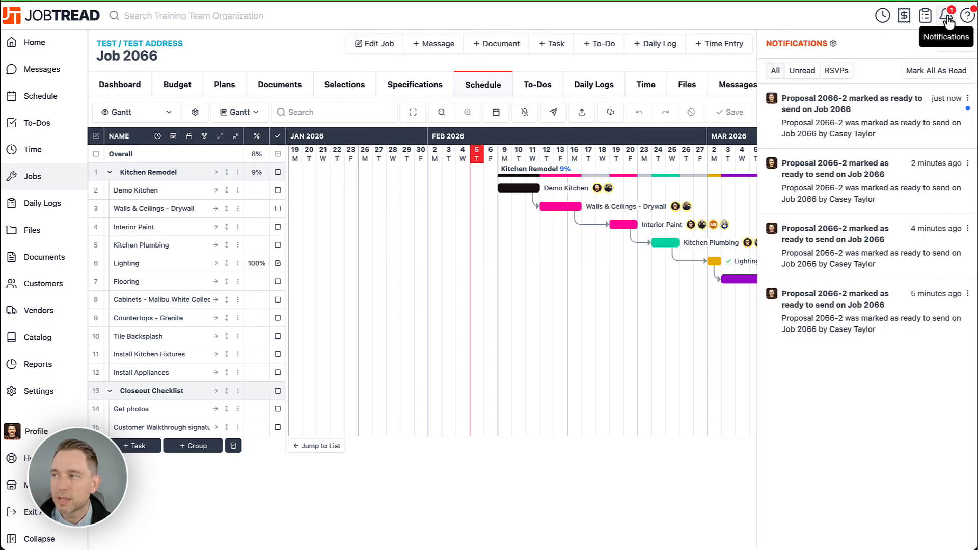
{"action": "left_click", "coordinate": [867, 126]}
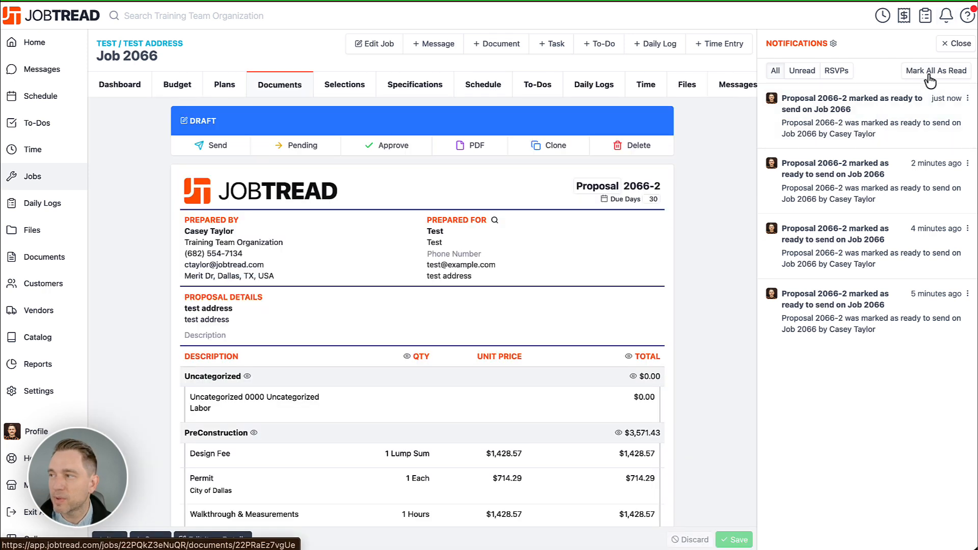
{"action": "left_click", "coordinate": [956, 44]}
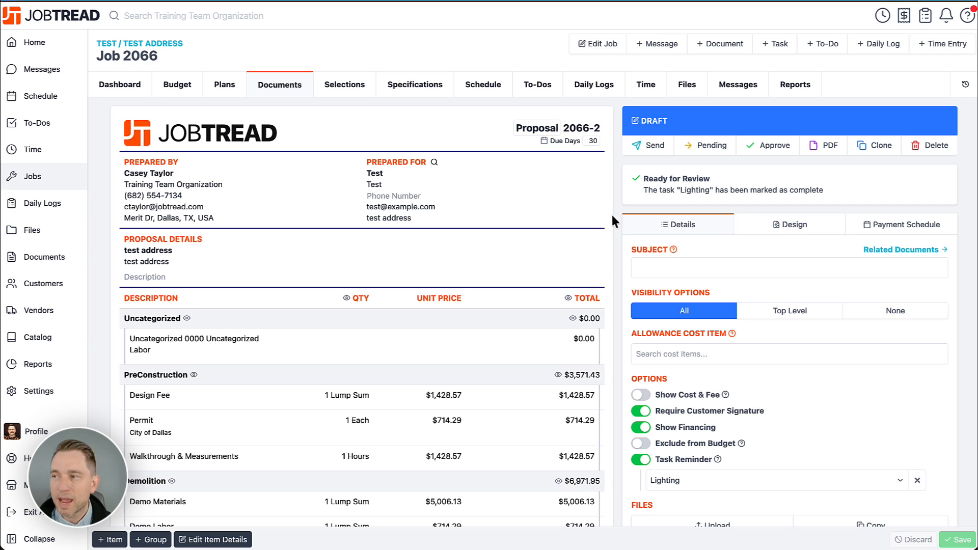
{"action": "scroll", "coordinate": [615, 205], "scroll_direction": "down", "scroll_amount": 5}
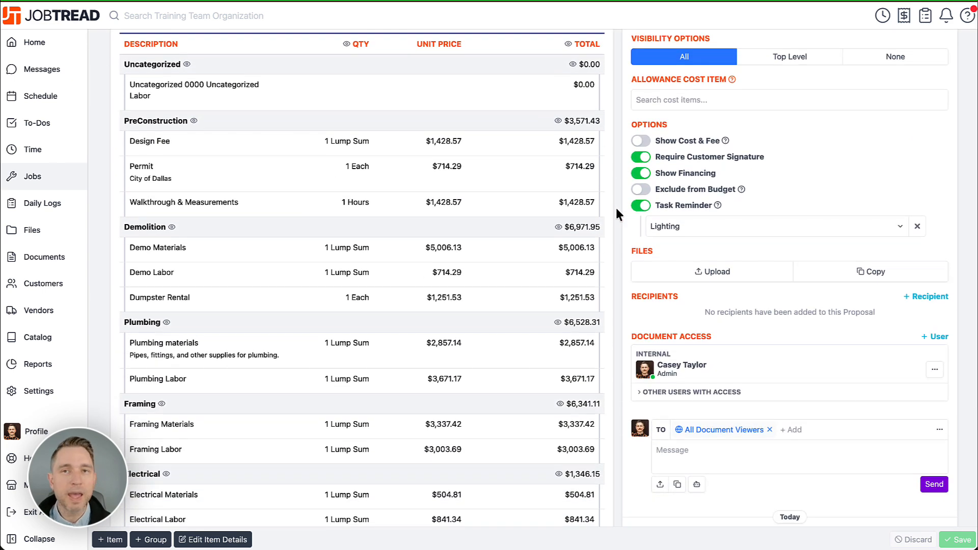
{"action": "scroll", "coordinate": [615, 205], "scroll_direction": "up", "scroll_amount": 2}
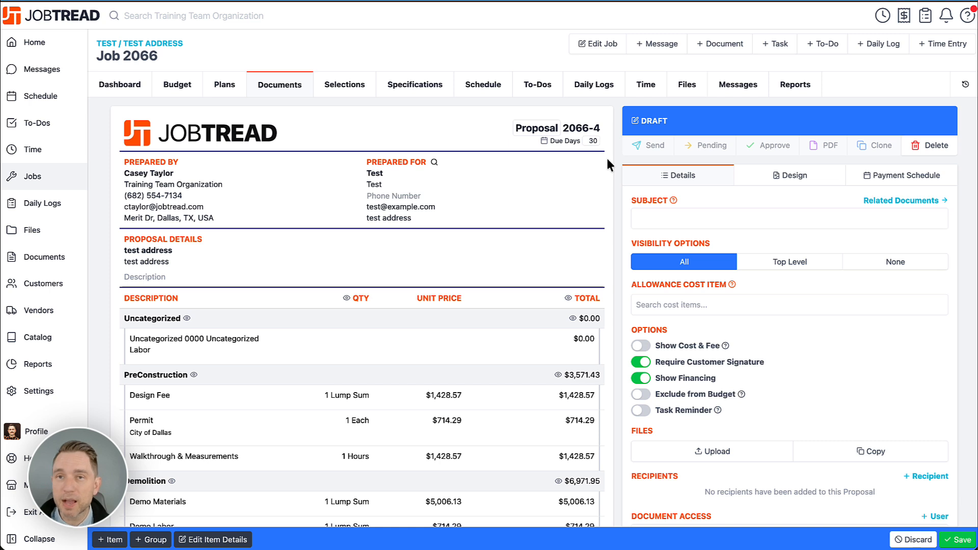
Step: Add a scheduled invoice named Deposit, with the Deposit type, to the payment schedule of Proposal 2066-4
{"action": "left_click", "coordinate": [887, 181]}
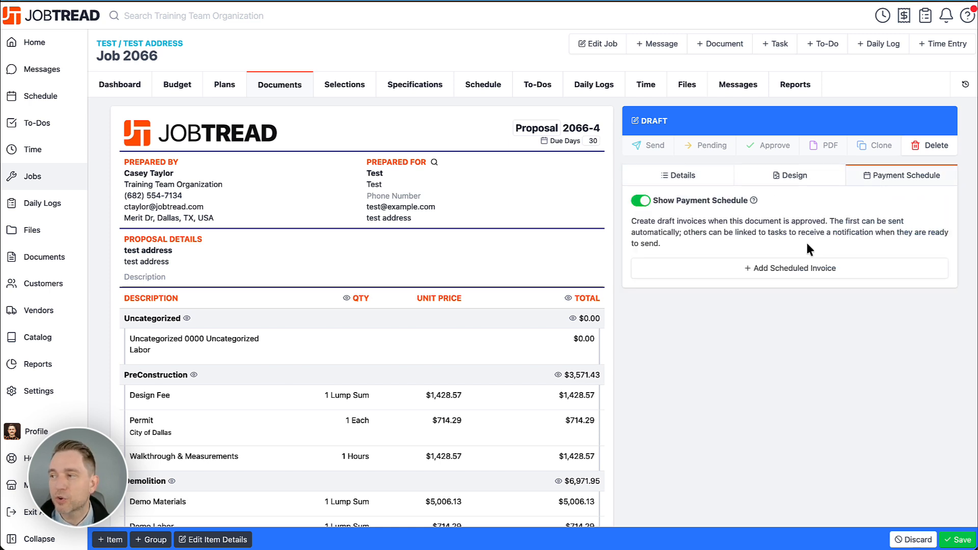
{"action": "left_click", "coordinate": [792, 267]}
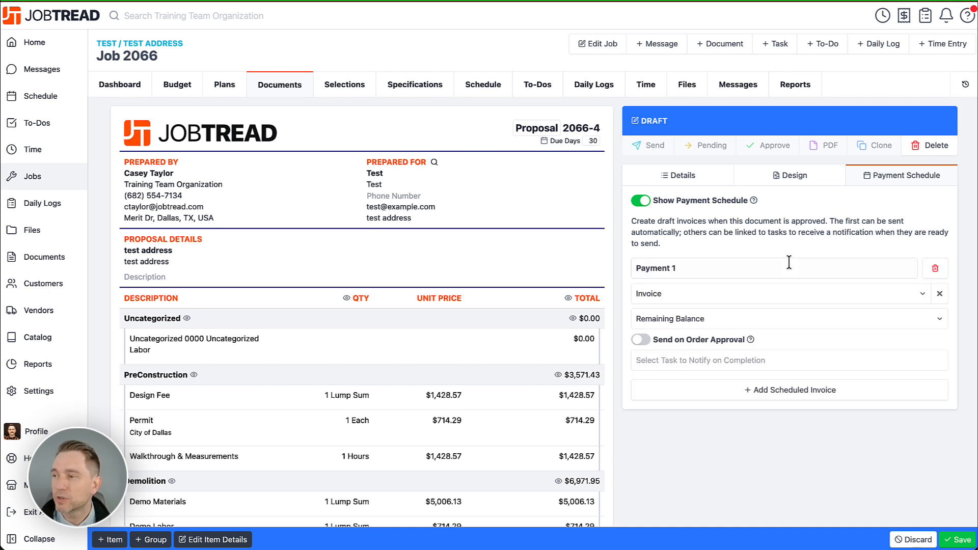
{"action": "left_click_drag", "start_coordinate": [734, 266], "coordinate": [642, 266]}
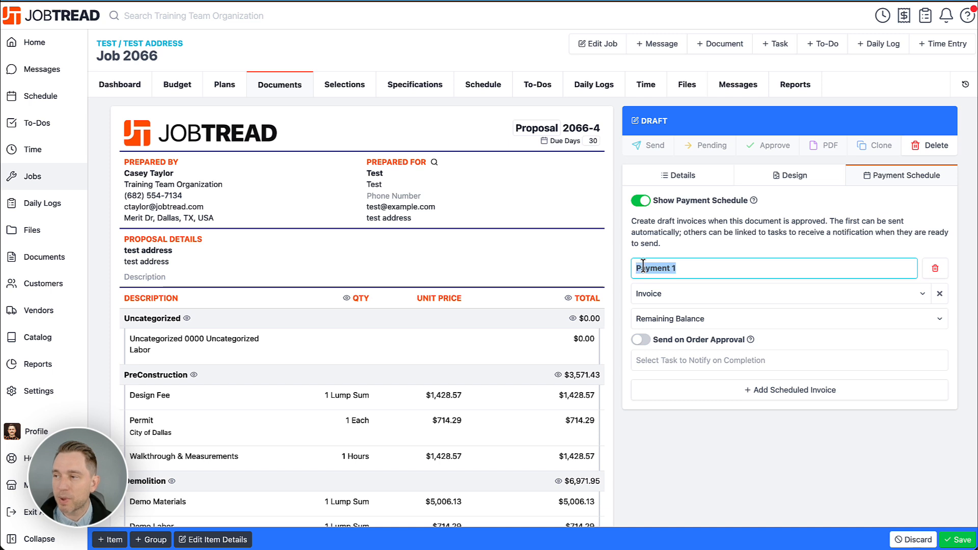
{"action": "type", "text": "Depposit"}
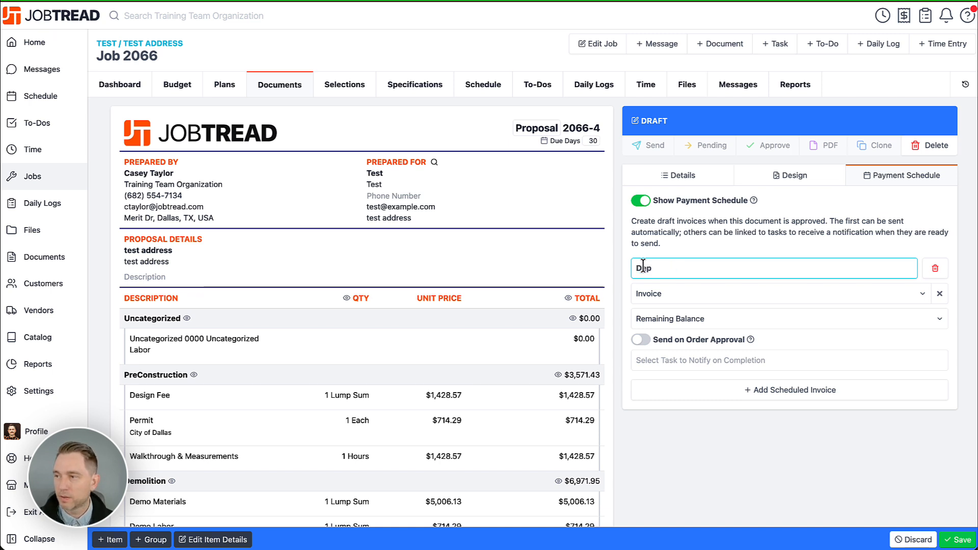
{"action": "left_click", "coordinate": [667, 294]}
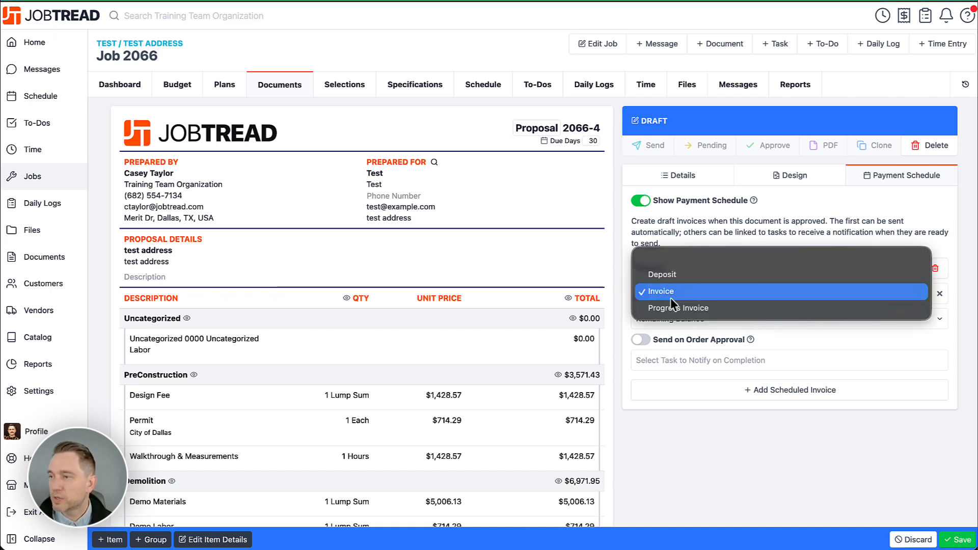
{"action": "left_click", "coordinate": [686, 273]}
Step: Set the Deposit invoice to a fixed amount of $5,000 and enable sending it on order approval
{"action": "left_click", "coordinate": [714, 317]}
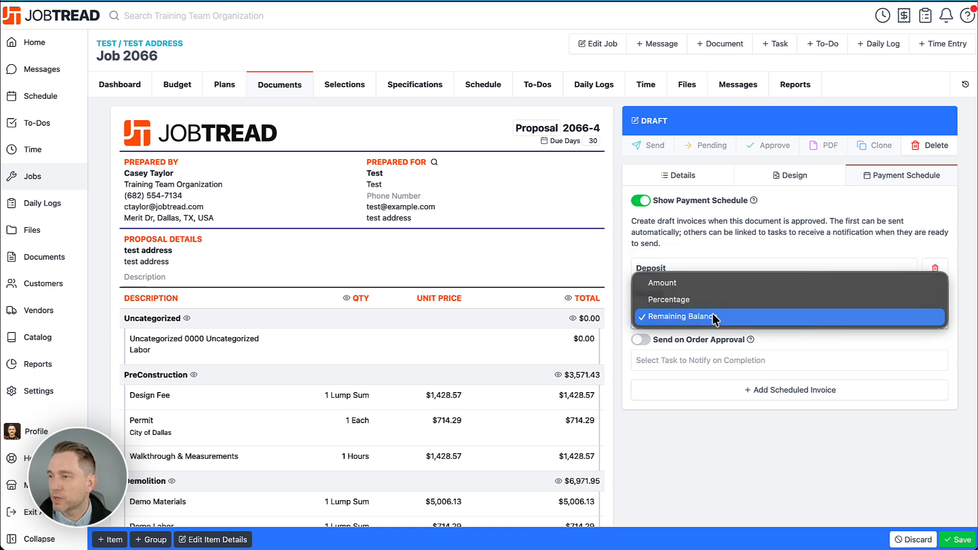
{"action": "left_click", "coordinate": [711, 283]}
{"action": "left_click", "coordinate": [809, 319]}
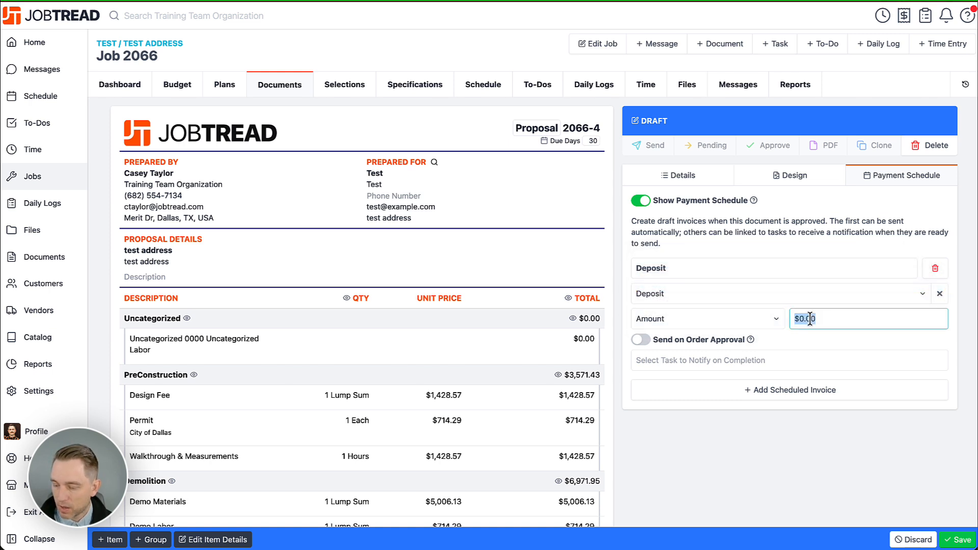
{"action": "type", "text": "5000"}
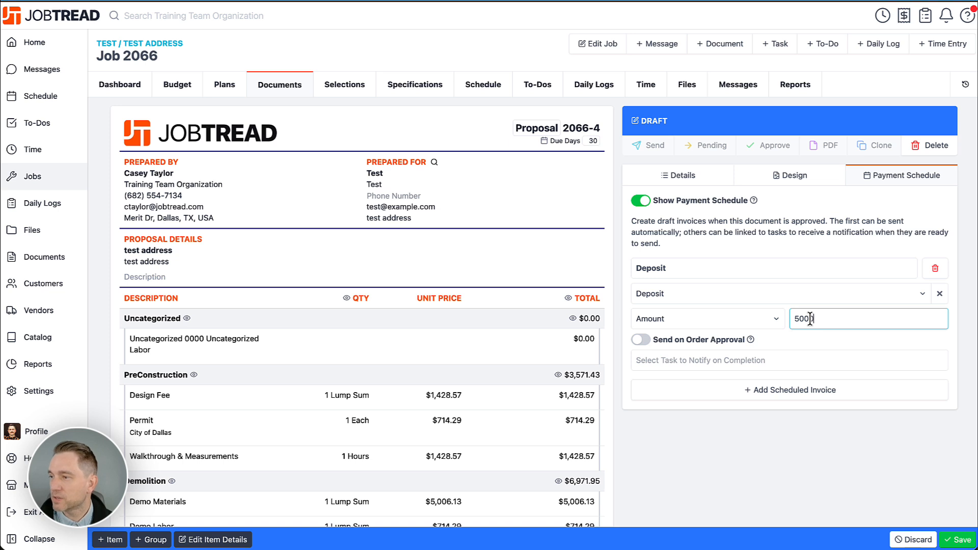
{"action": "left_click", "coordinate": [641, 340]}
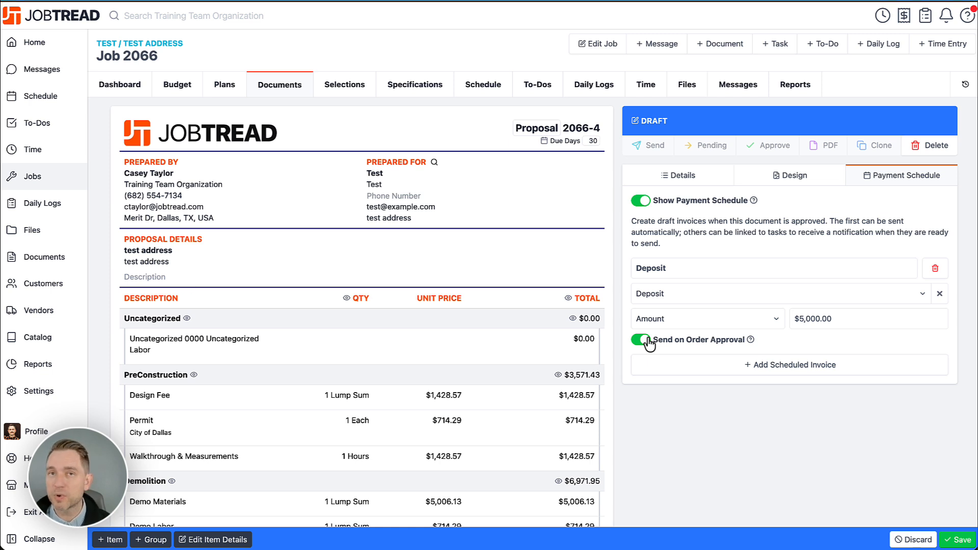
Step: Add a second scheduled invoice named Draw 1 with the Progress Invoice type
{"action": "left_click", "coordinate": [736, 366]}
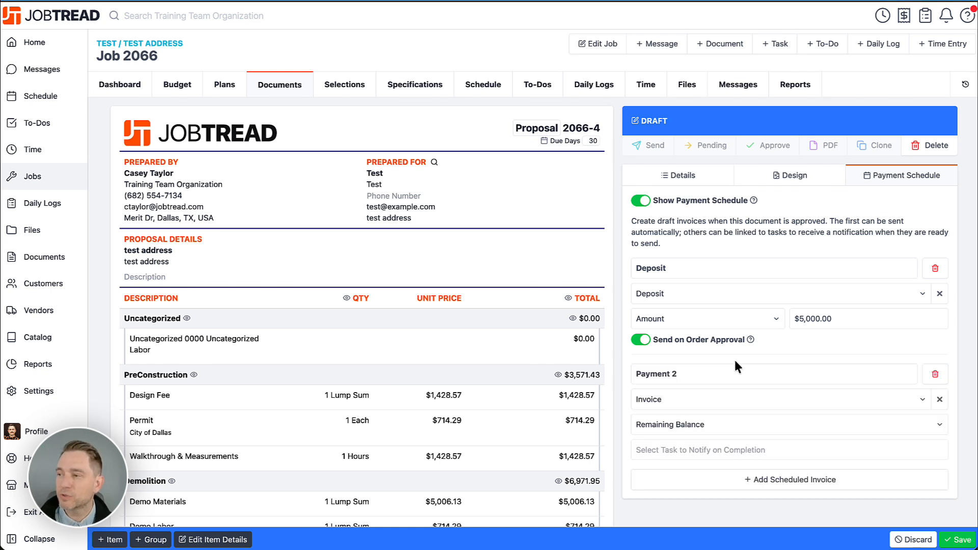
{"action": "left_click", "coordinate": [721, 370]}
{"action": "double_click", "coordinate": [720, 370]}
{"action": "triple_click", "coordinate": [721, 370]}
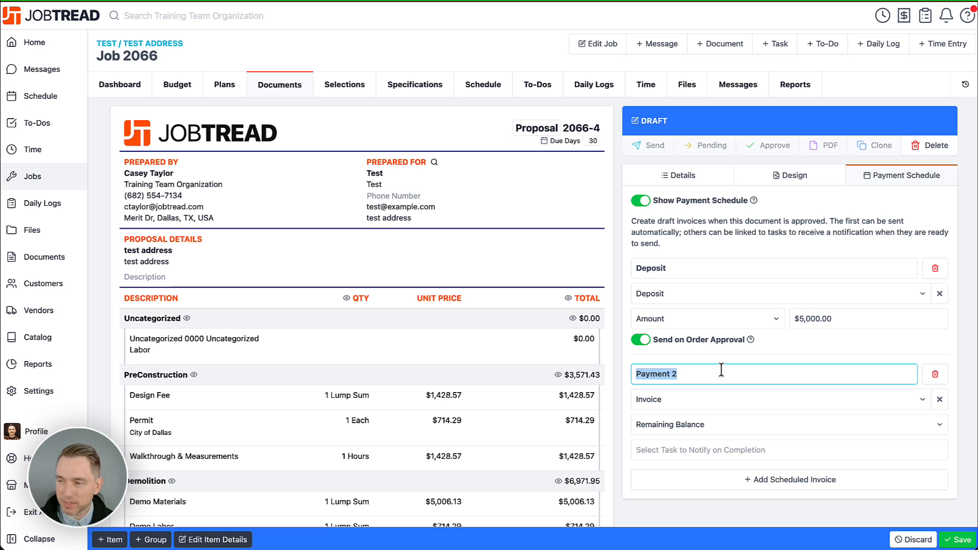
{"action": "type", "text": "Draw 21"}
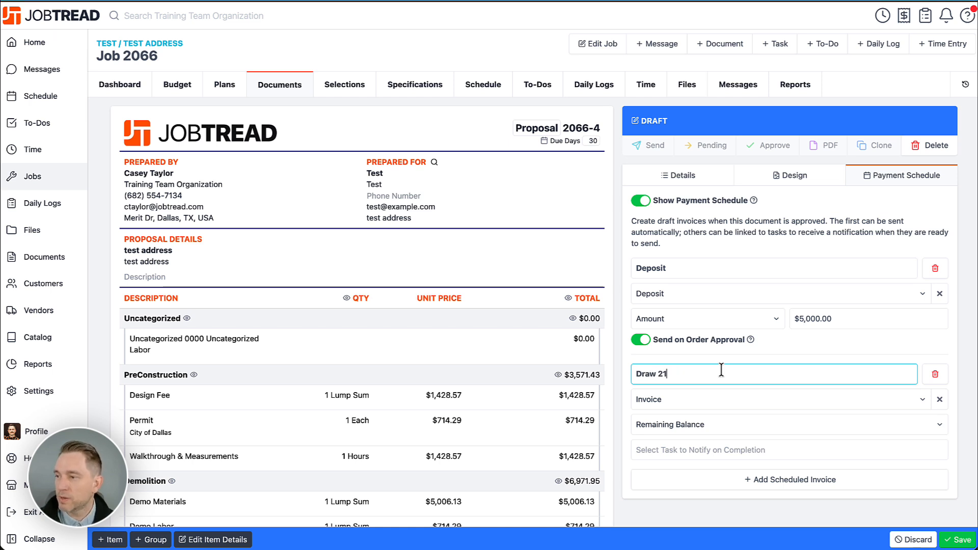
{"action": "left_click", "coordinate": [696, 398]}
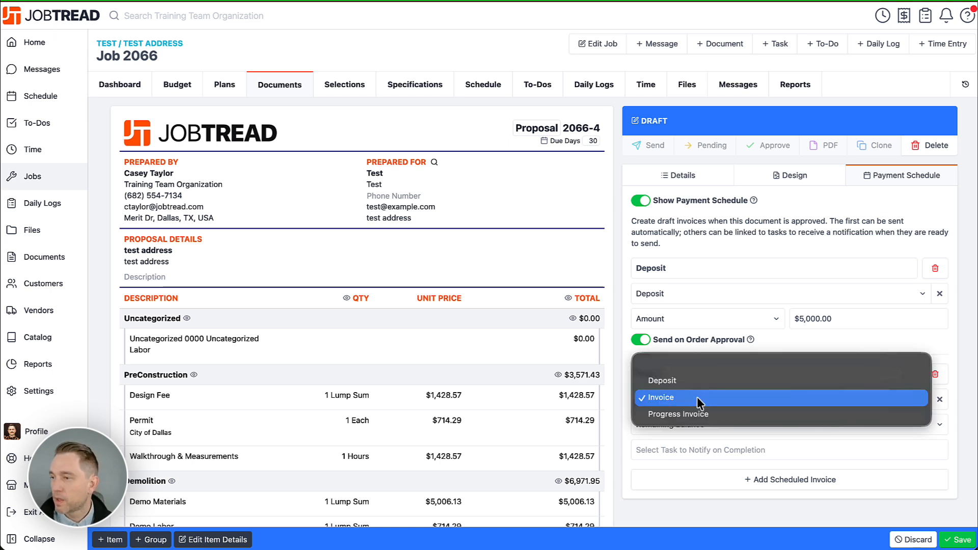
{"action": "left_click", "coordinate": [695, 414]}
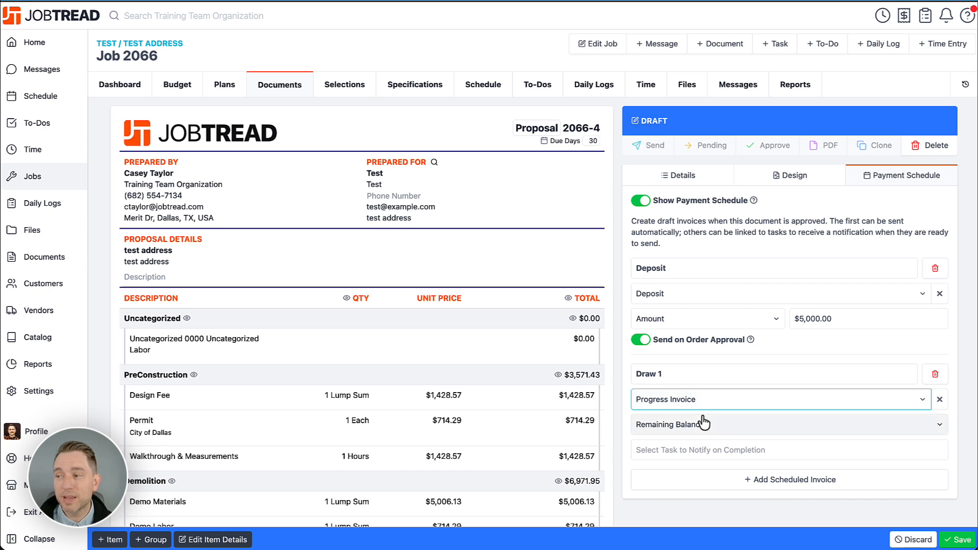
Step: Set Draw 1 to a percentage of 25% and link its completion notification to the Tile Backsplash task
{"action": "left_click", "coordinate": [706, 425]}
{"action": "left_click", "coordinate": [703, 405]}
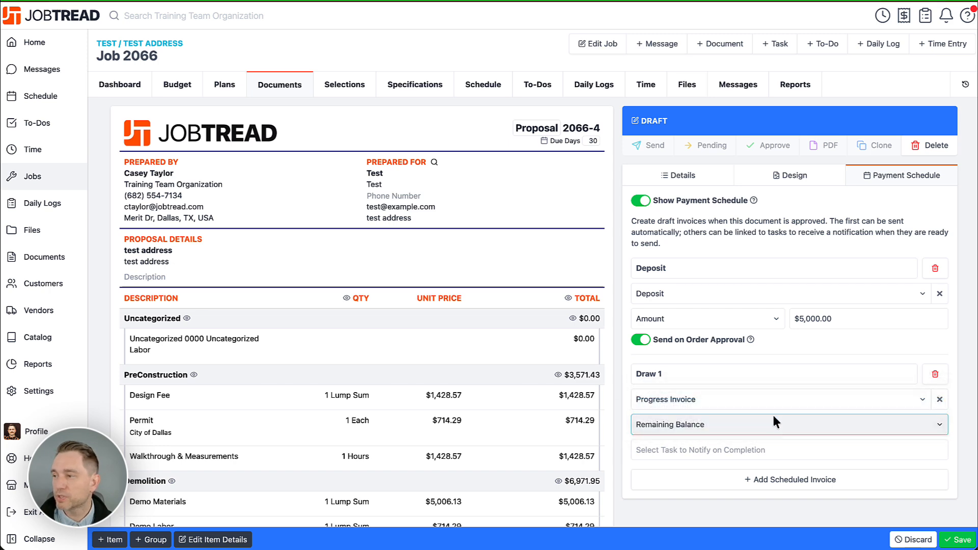
{"action": "left_click", "coordinate": [802, 425]}
{"action": "left_click_drag", "start_coordinate": [801, 425], "coordinate": [786, 430]}
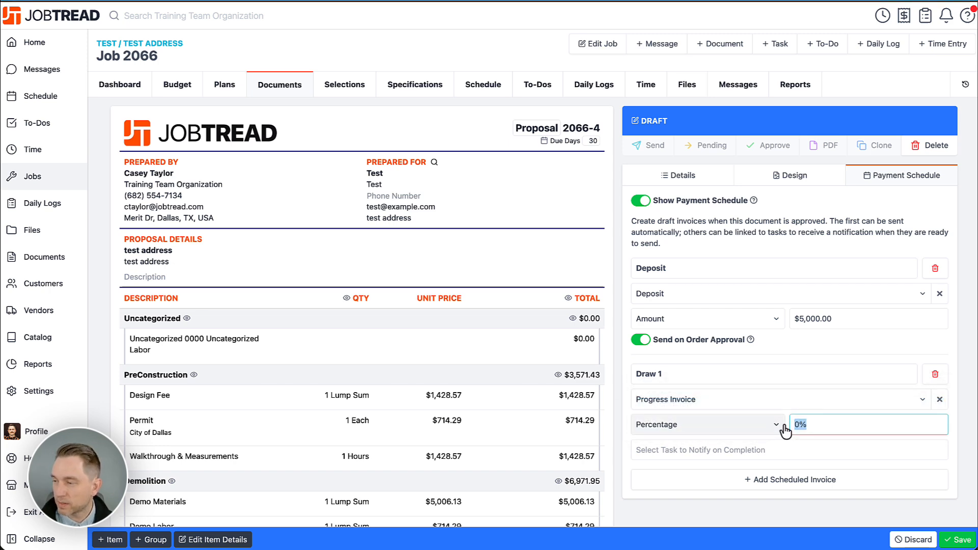
{"action": "type", "text": "25"}
{"action": "scroll", "coordinate": [764, 437], "scroll_direction": "down", "scroll_amount": 1}
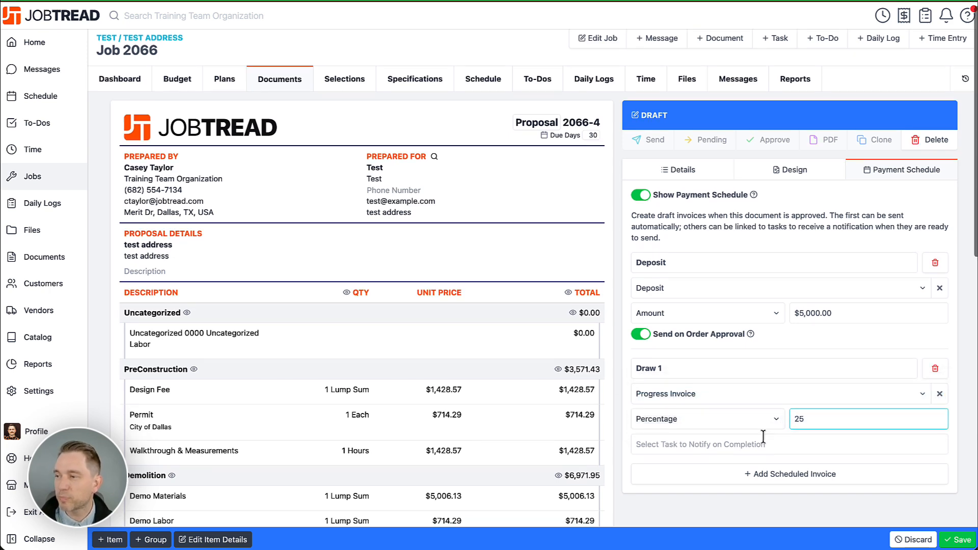
{"action": "left_click", "coordinate": [728, 444]}
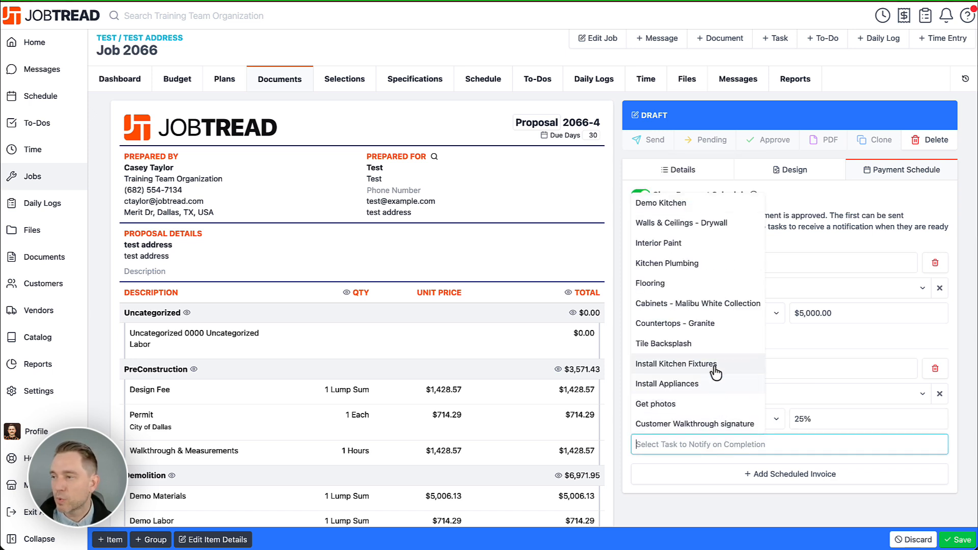
{"action": "left_click", "coordinate": [707, 347]}
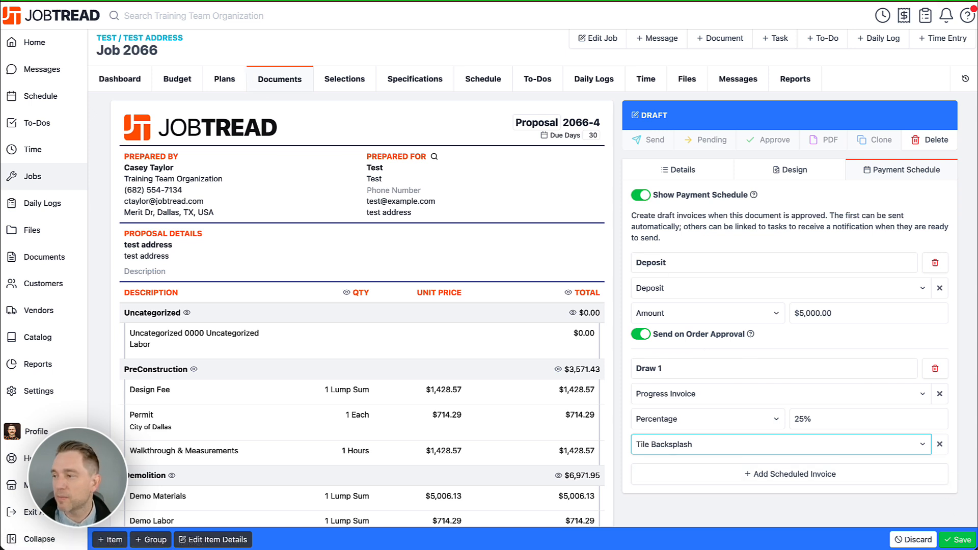
Step: Save Proposal 2066-4 with its payment schedule and approve it
{"action": "left_click", "coordinate": [960, 540]}
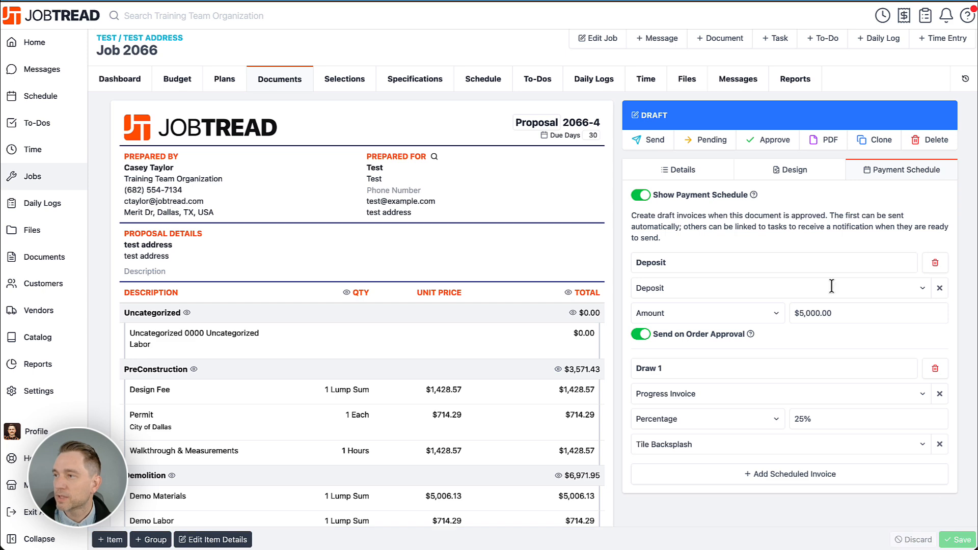
{"action": "left_click", "coordinate": [762, 141]}
{"action": "left_click", "coordinate": [611, 183]}
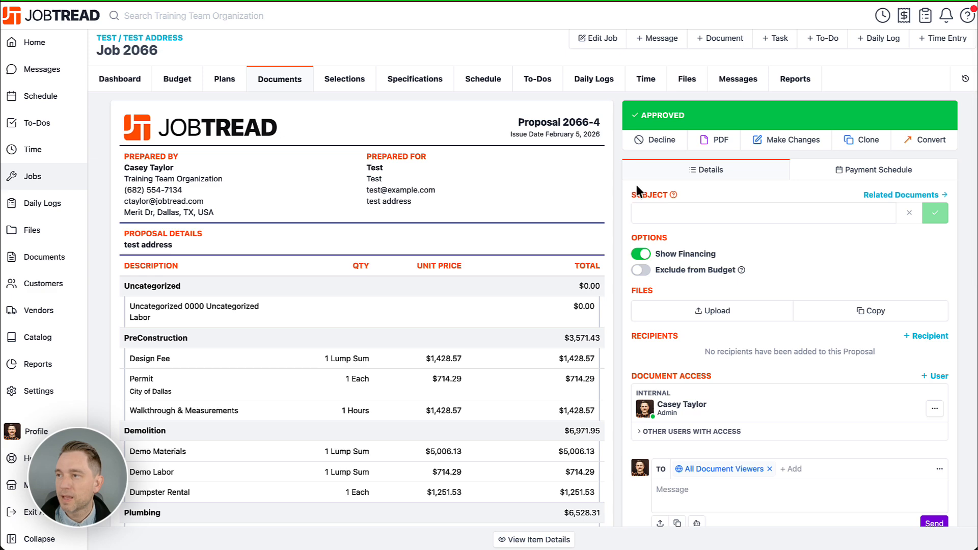
Step: Open the job's schedule and check the Tile Backsplash task on the Gantt chart for its linked invoice
{"action": "left_click", "coordinate": [480, 84]}
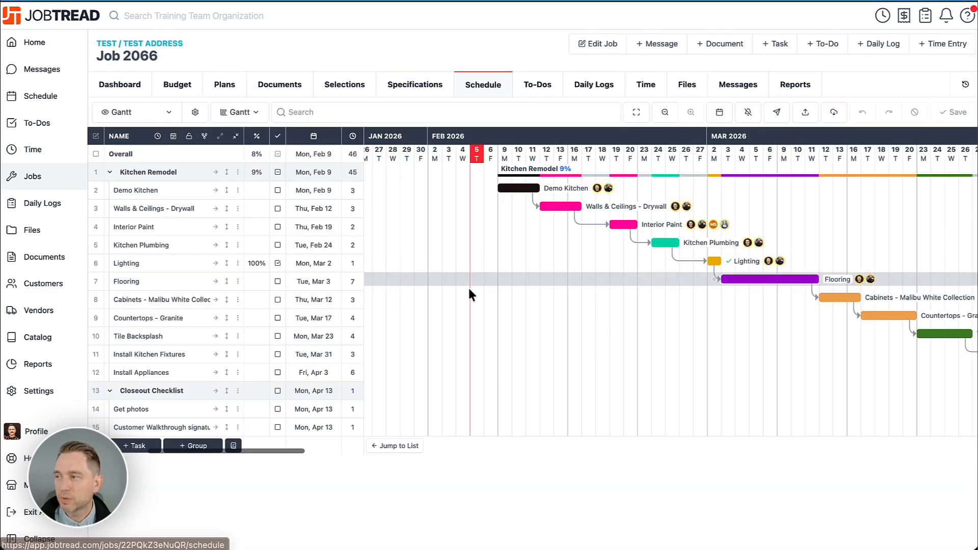
{"action": "scroll", "coordinate": [467, 284], "scroll_direction": "right", "scroll_amount": 5}
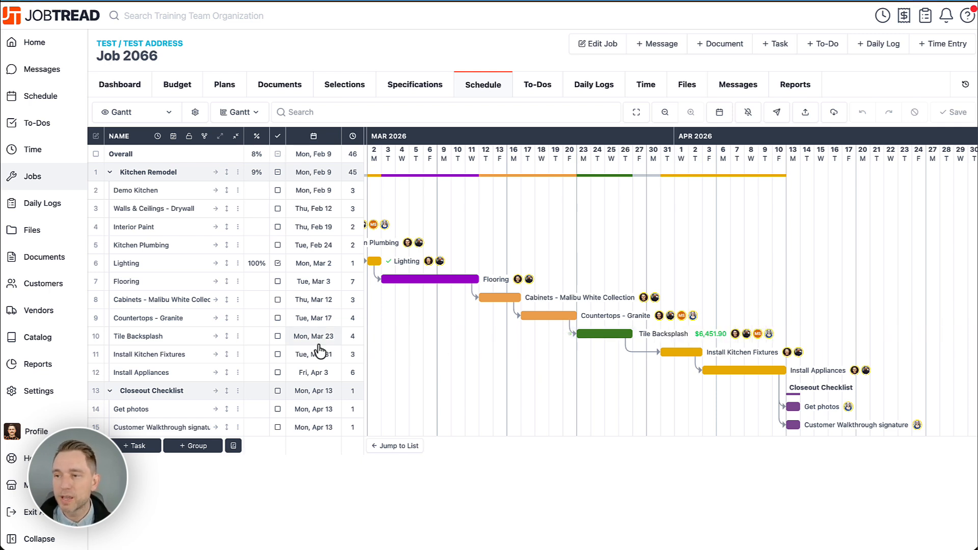
Step: Mark the Tile Backsplash task complete and open the draft Progress Invoice from its ready-to-send notification for review
{"action": "left_click", "coordinate": [278, 337]}
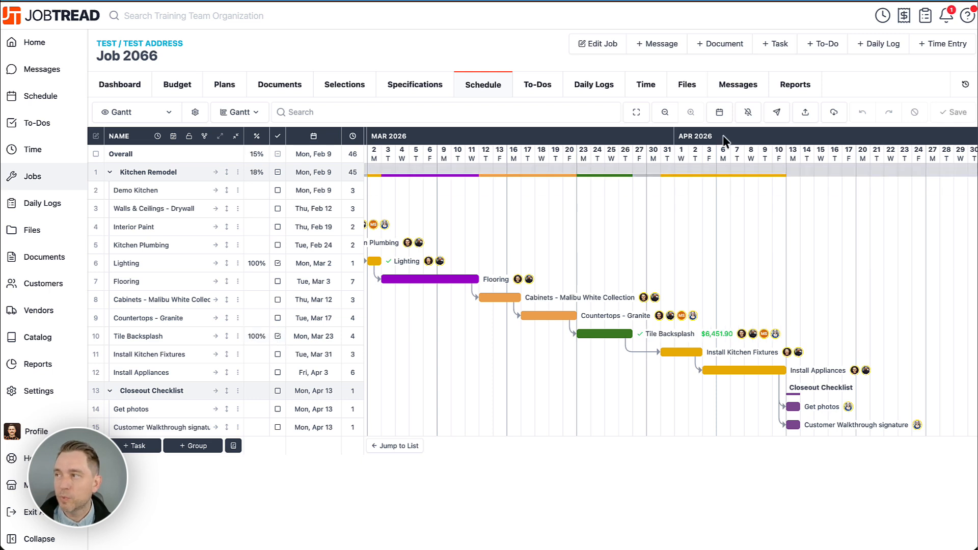
{"action": "left_click", "coordinate": [947, 21]}
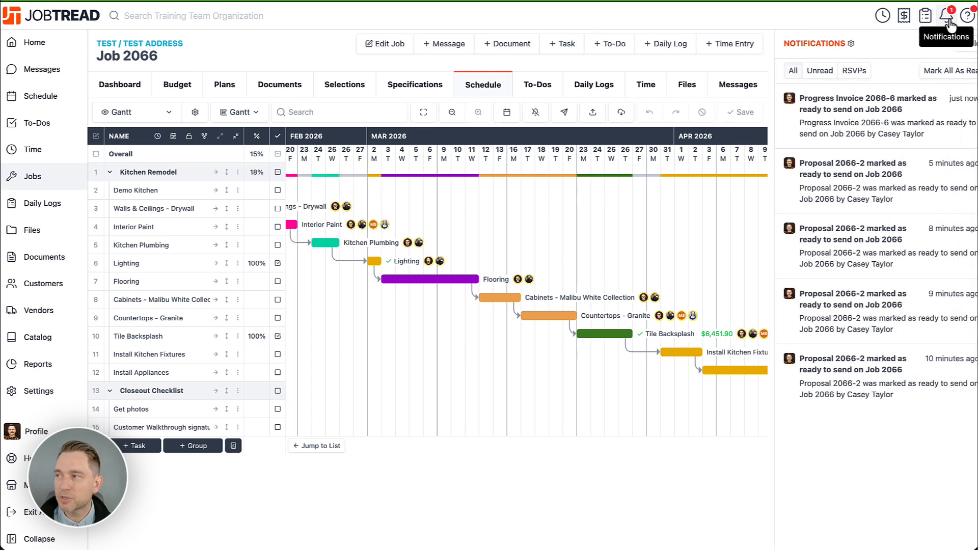
{"action": "left_click", "coordinate": [854, 127]}
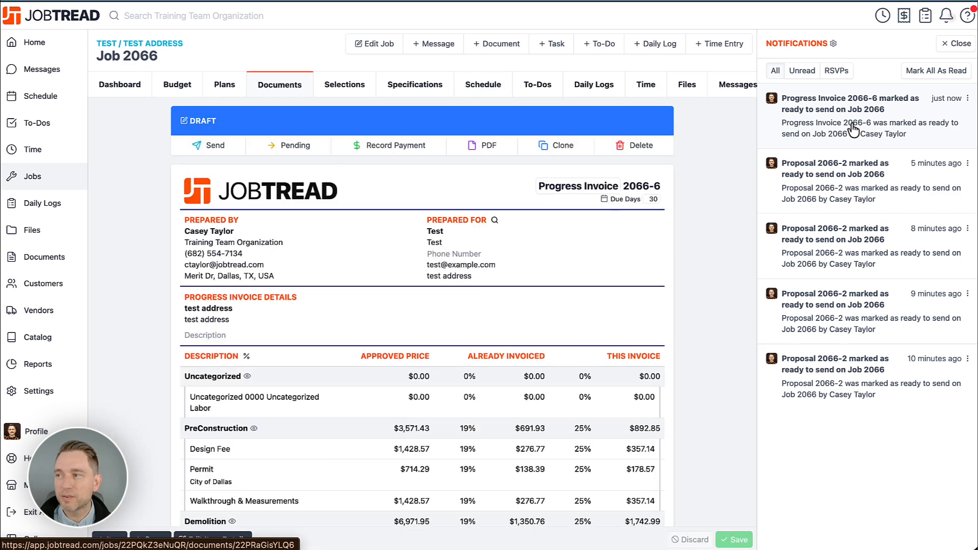
{"action": "left_click", "coordinate": [962, 44]}
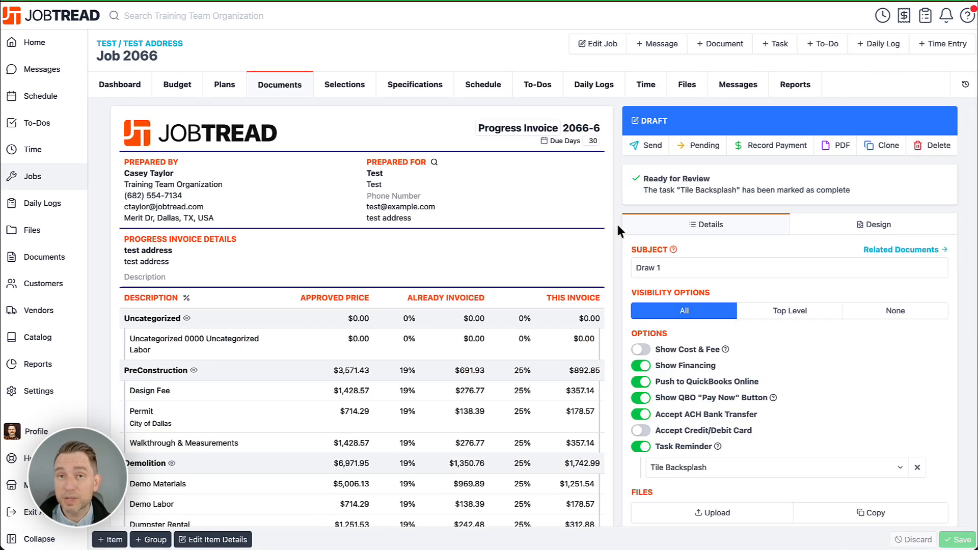
Step: Open the payment schedule settings of the Proposal document template in the organization settings
{"action": "left_click", "coordinate": [39, 393]}
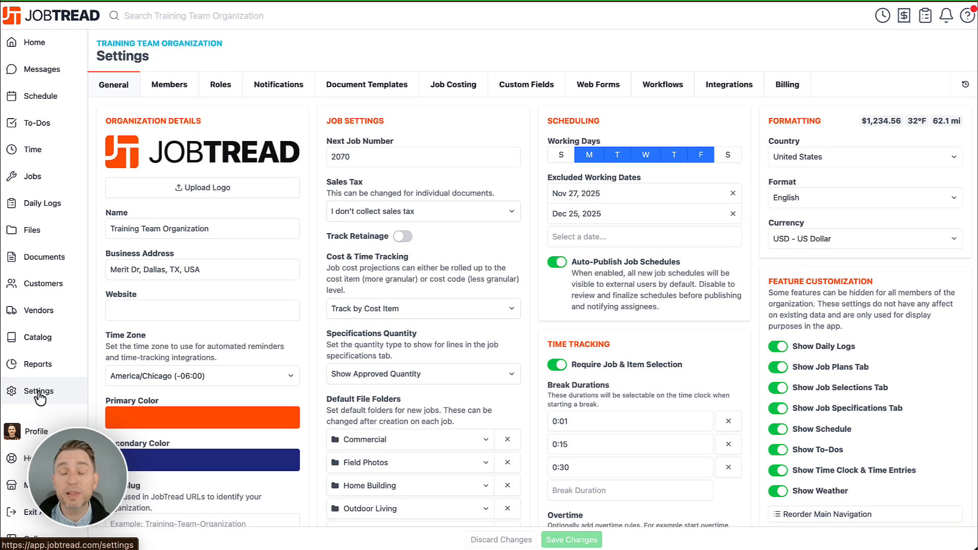
{"action": "left_click", "coordinate": [364, 91]}
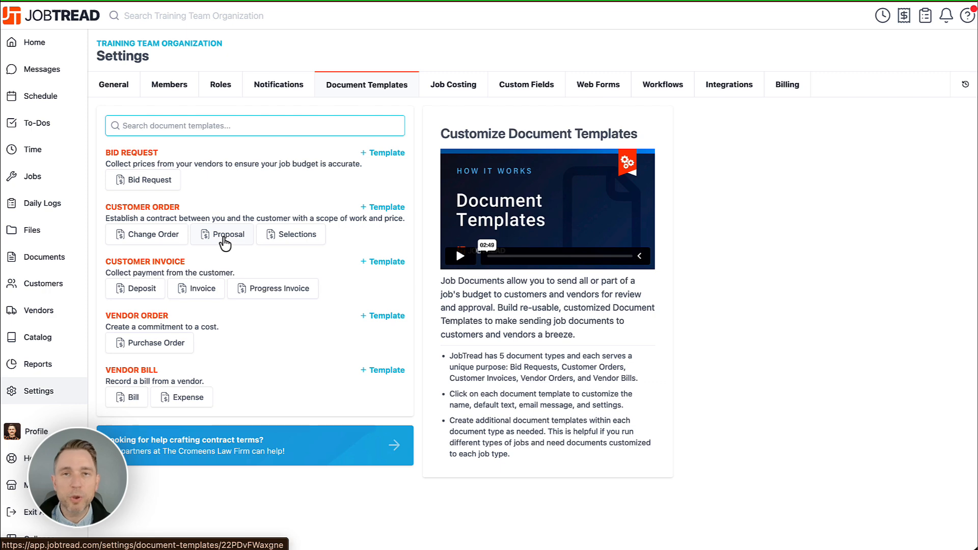
{"action": "left_click", "coordinate": [224, 237]}
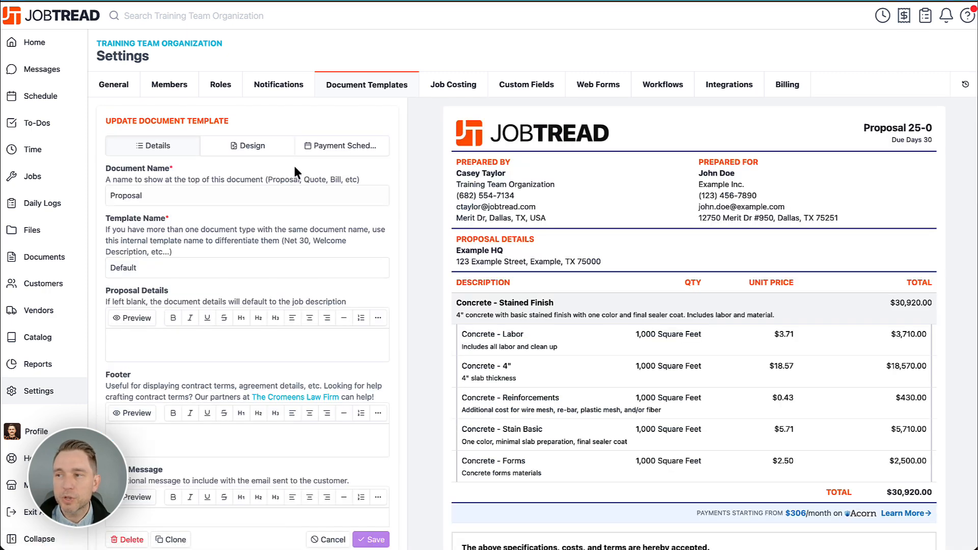
{"action": "left_click", "coordinate": [334, 148]}
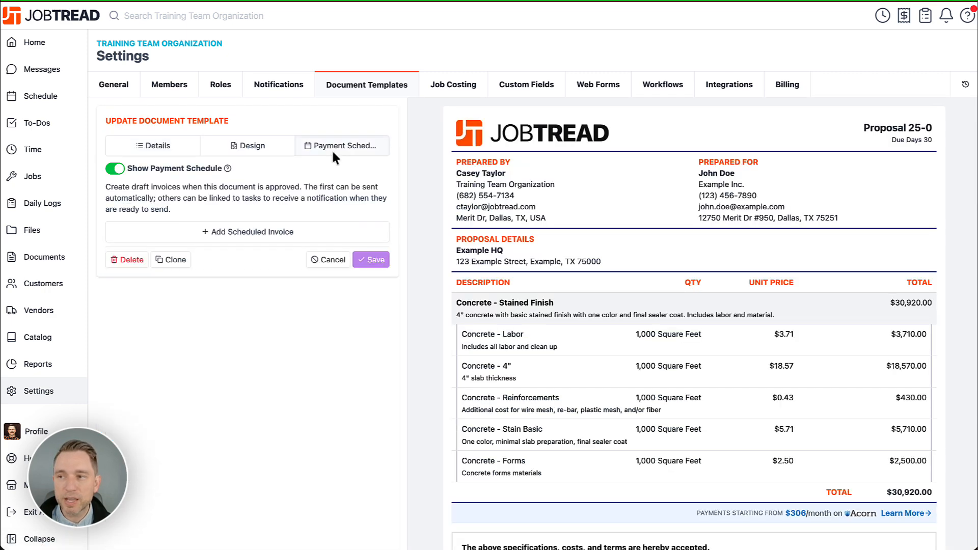
Step: Add two scheduled invoices to the Proposal template's payment schedule
{"action": "left_click", "coordinate": [255, 231]}
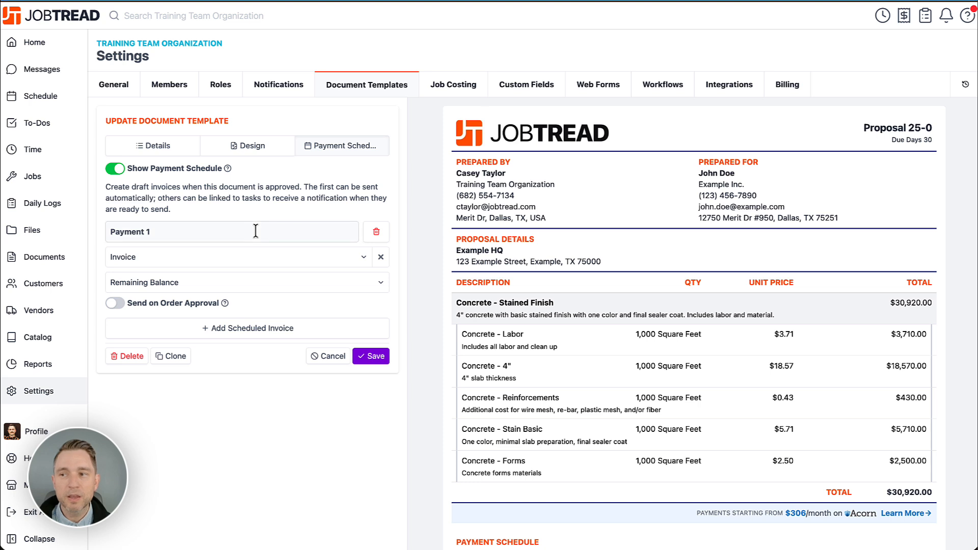
{"action": "left_click", "coordinate": [256, 328]}
{"action": "mouse_move", "coordinate": [203, 314]}
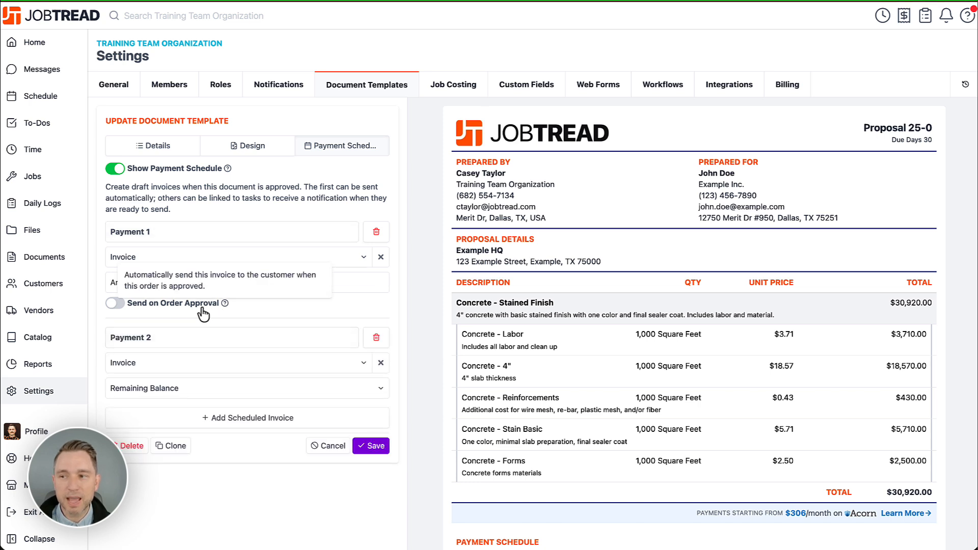